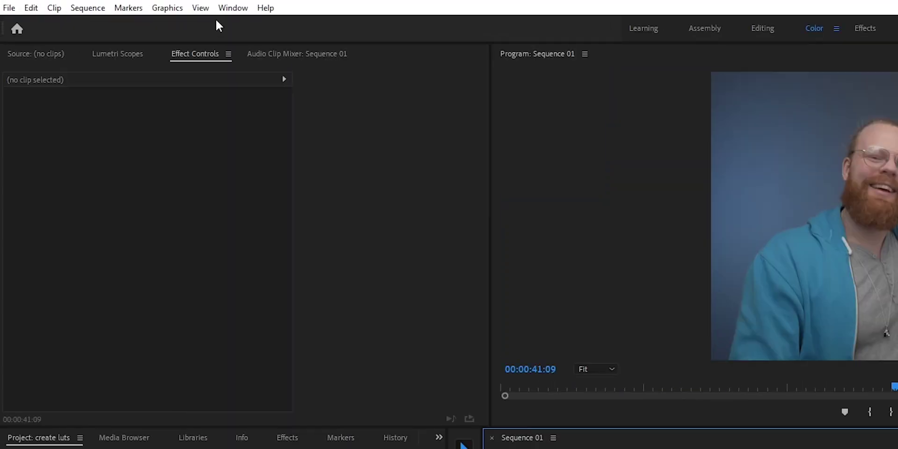
# - Open the Window menu to see the list of available panels
pyautogui.click(233, 8)
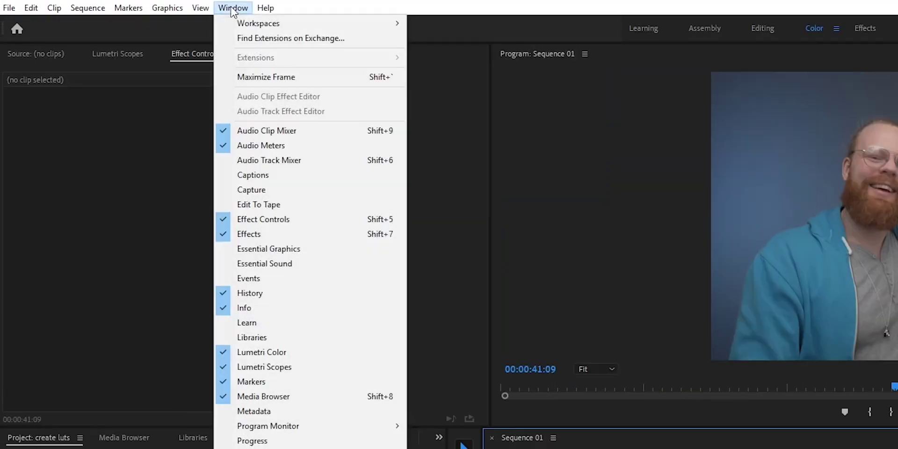
# - Show the Lumetri Color panel, expand Basic Correction, and select clip C0371.MP4 for grading
pyautogui.click(294, 353)
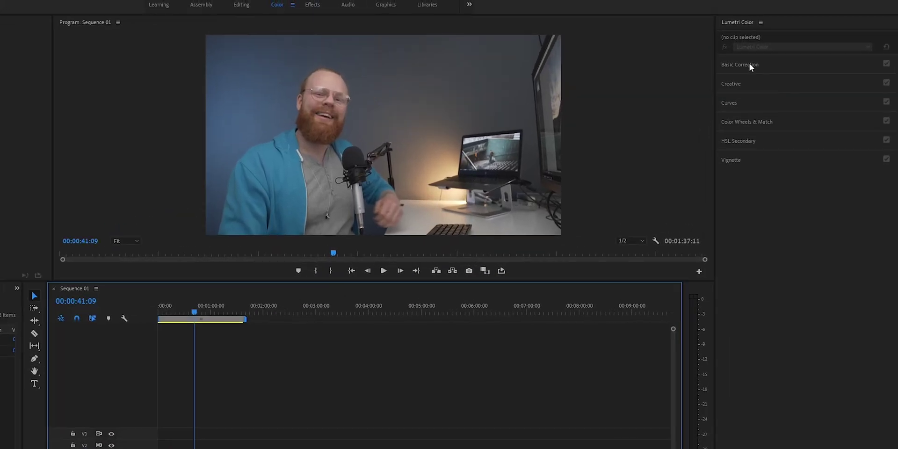
pyautogui.click(748, 65)
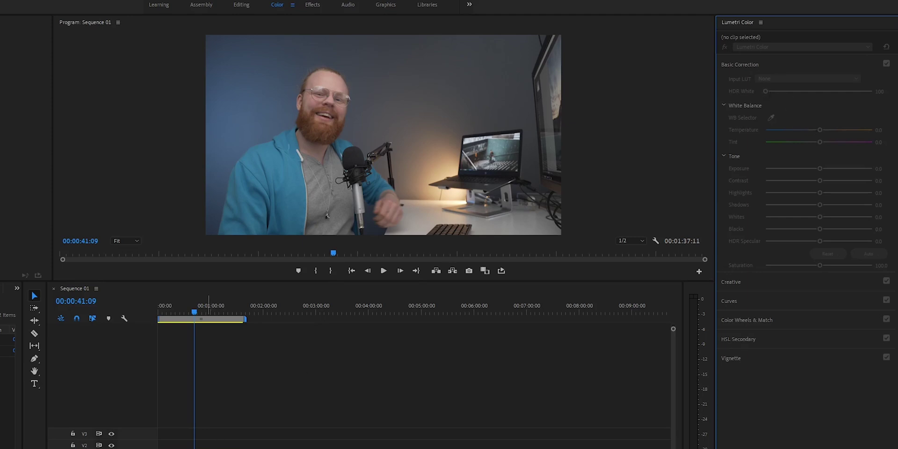
pyautogui.click(207, 299)
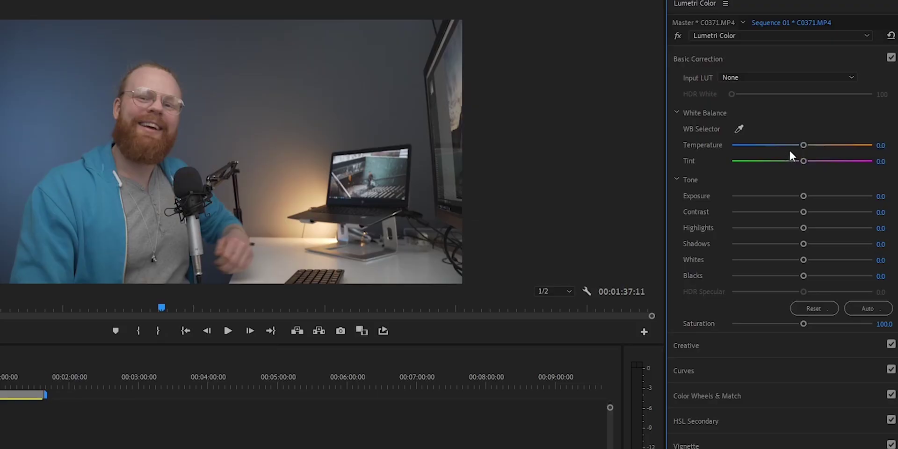
# - Try temperature, white-balance sampling and exposure changes, then reset exposure and tint to defaults
pyautogui.moveTo(800, 145); pyautogui.dragTo(802, 161)
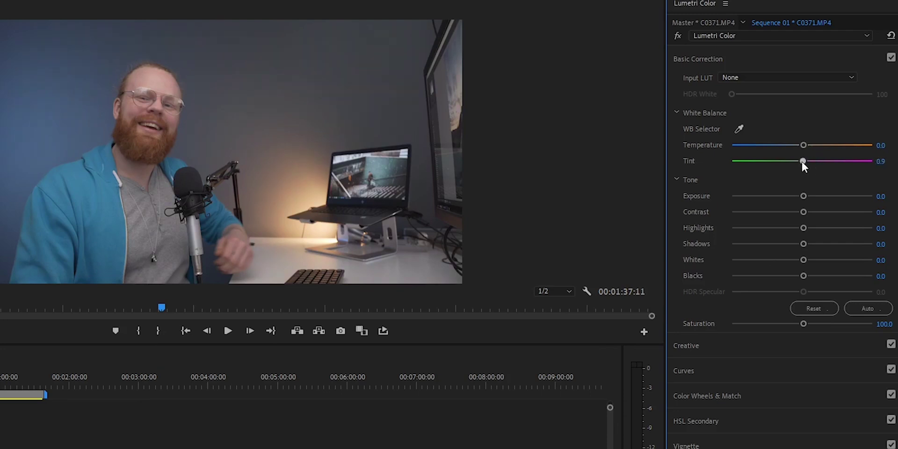
pyautogui.click(739, 127)
pyautogui.click(384, 278)
pyautogui.moveTo(803, 196); pyautogui.dragTo(779, 196)
pyautogui.doubleClick(820, 196)
pyautogui.doubleClick(780, 196)
pyautogui.doubleClick(806, 162)
# - Set Tint to 1.5, Temperature to 6 and Contrast to 35
pyautogui.click(881, 161)
pyautogui.write('1.5')
pyautogui.press('Return')
pyautogui.click(882, 145)
pyautogui.write('6')
pyautogui.press('Return')
pyautogui.click(880, 213)
pyautogui.write('35')
pyautogui.press('Return')
# - Pull Highlights down to -5 and set Whites to 3
pyautogui.moveTo(883, 228); pyautogui.dragTo(880, 229)
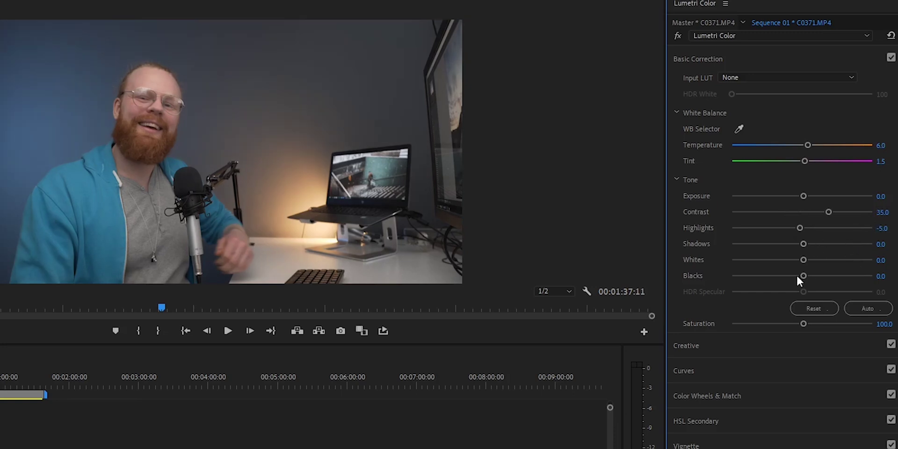
pyautogui.click(883, 260)
pyautogui.write('3')
pyautogui.press('Return')
pyautogui.click(756, 344)
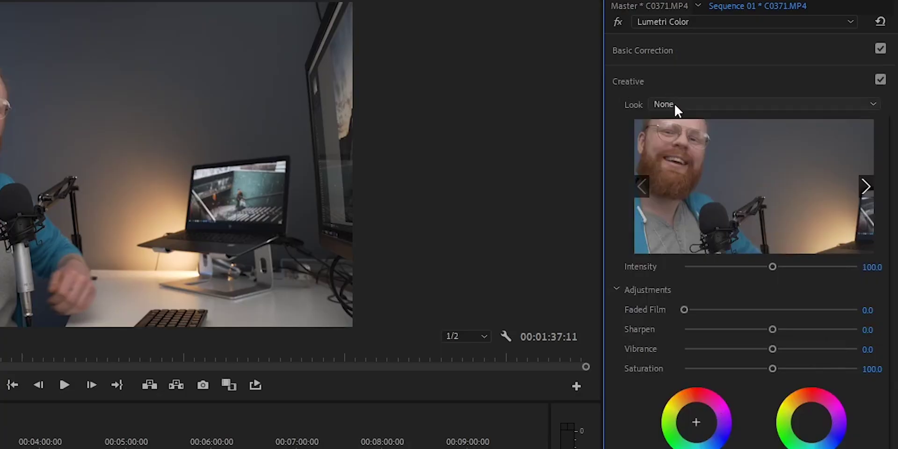
# - Browse the preset looks, then set Creative Vibrance to 30 and Saturation to 110
pyautogui.click(674, 103)
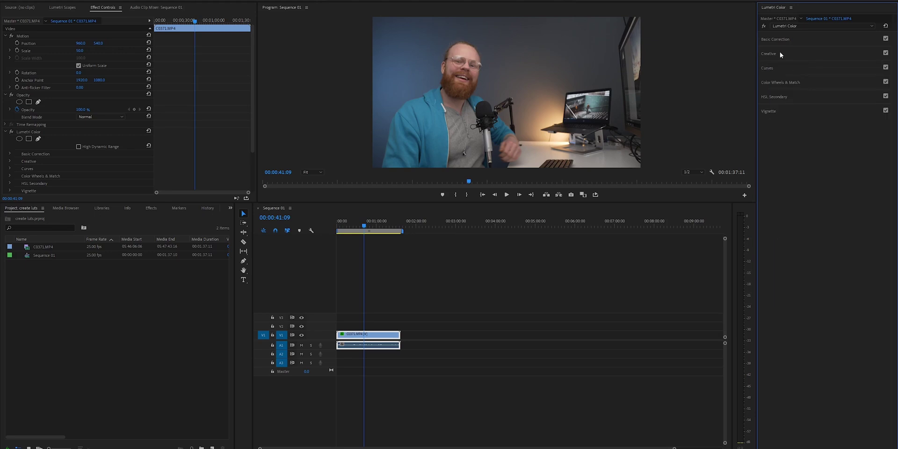
pyautogui.click(768, 53)
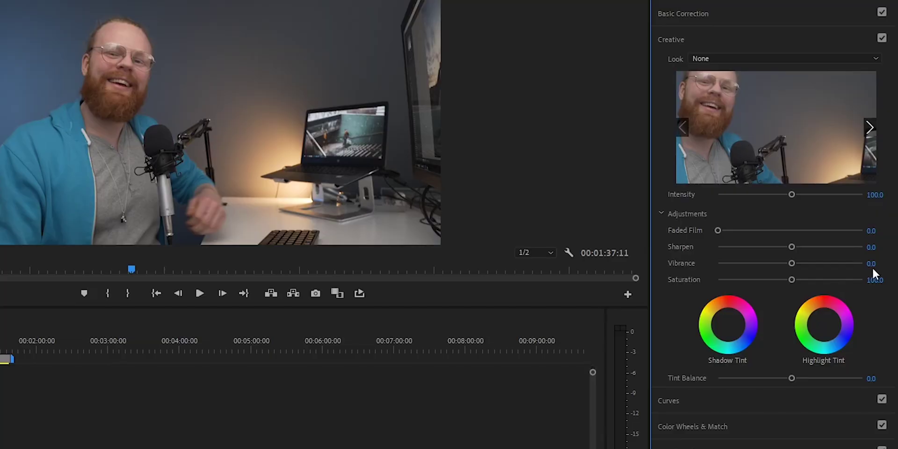
pyautogui.click(872, 265)
pyautogui.write('30')
pyautogui.press('Return')
pyautogui.click(875, 279)
pyautogui.write('110')
pyautogui.press('Return')
# - Set Faded Film to 5 and raise Saturation to 115
pyautogui.click(885, 231)
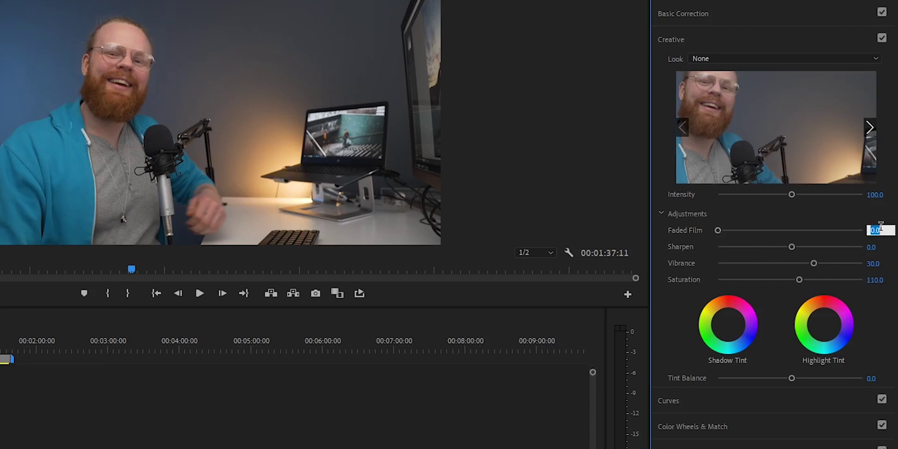
pyautogui.write('5')
pyautogui.press('Return')
pyautogui.click(879, 277)
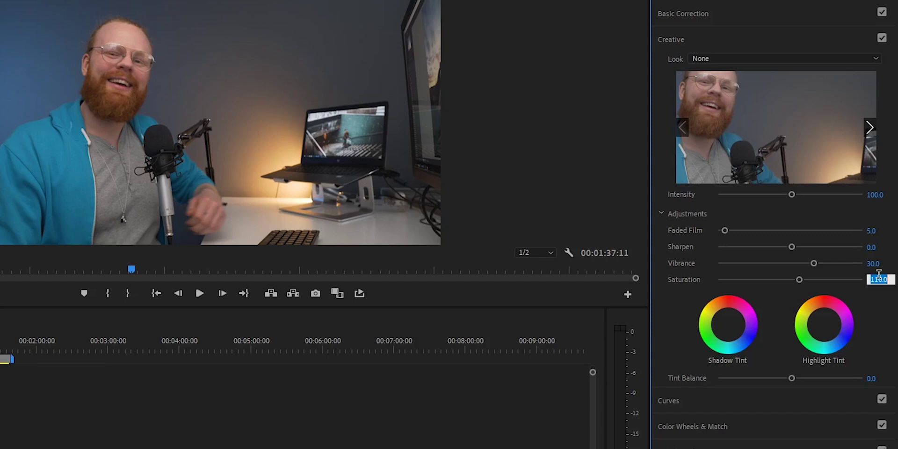
pyautogui.write('115')
pyautogui.press('Return')
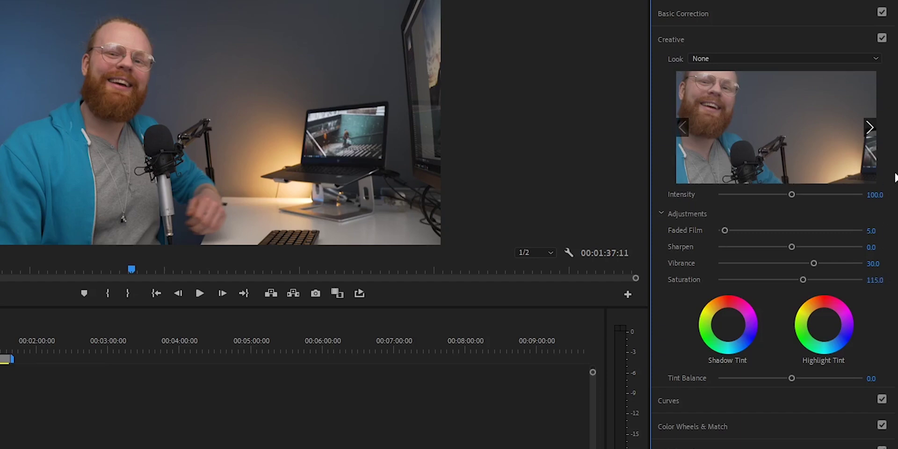
pyautogui.click(714, 396)
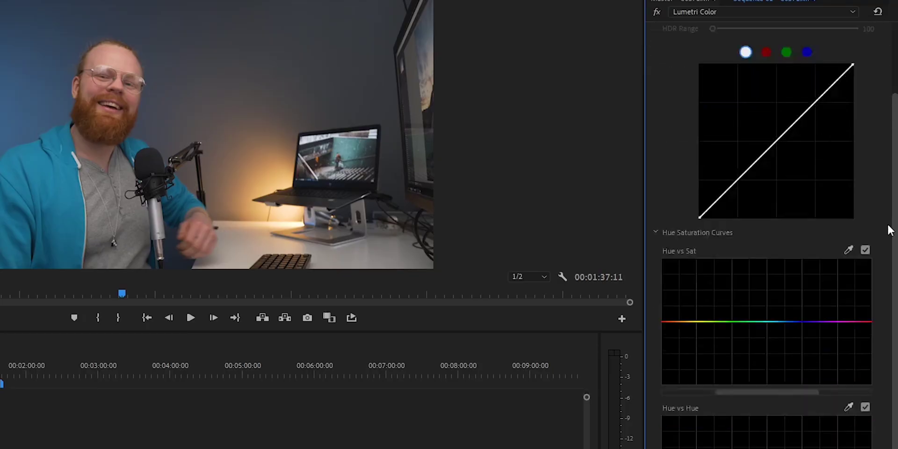
# - Add two control points to the RGB curve and shape it into an S-curve
pyautogui.scroll(-5, 880, 288)
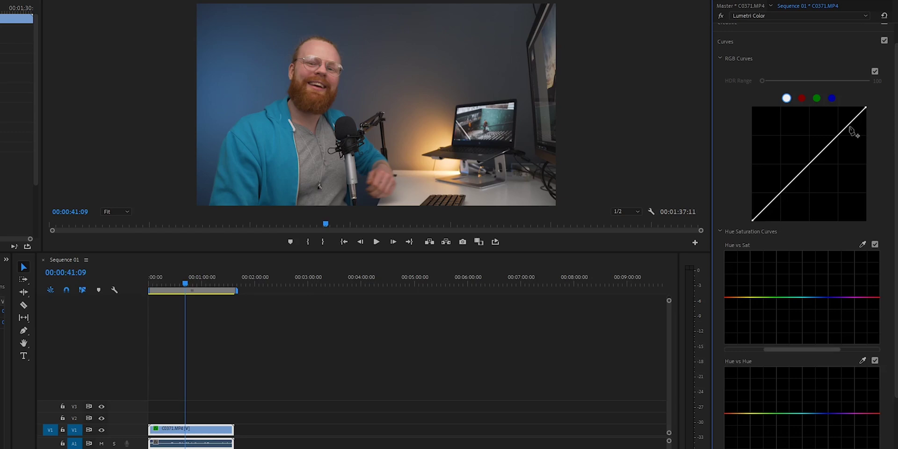
pyautogui.click(836, 136)
pyautogui.click(789, 184)
pyautogui.moveTo(763, 210); pyautogui.dragTo(761, 214)
pyautogui.moveTo(776, 197); pyautogui.dragTo(774, 201)
pyautogui.moveTo(836, 136); pyautogui.dragTo(851, 120)
# - Lower the blue hues in Hue vs Sat and nudge its left end up
pyautogui.scroll(-3, 867, 175)
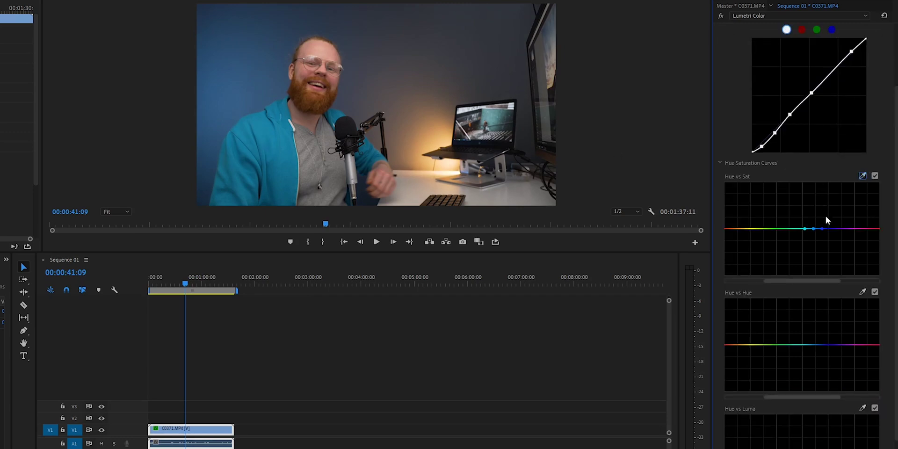
pyautogui.moveTo(815, 229); pyautogui.dragTo(812, 233)
pyautogui.moveTo(726, 229); pyautogui.dragTo(727, 228)
# - Pull both the dark and bright ends of the Luma vs Sat curve down
pyautogui.scroll(-2, 896, 265)
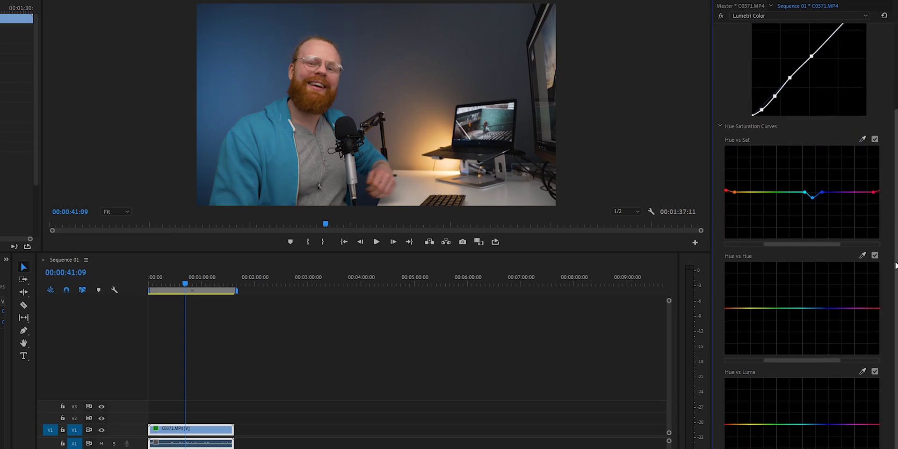
pyautogui.moveTo(895, 266); pyautogui.dragTo(885, 346)
pyautogui.scroll(-3, 795, 364)
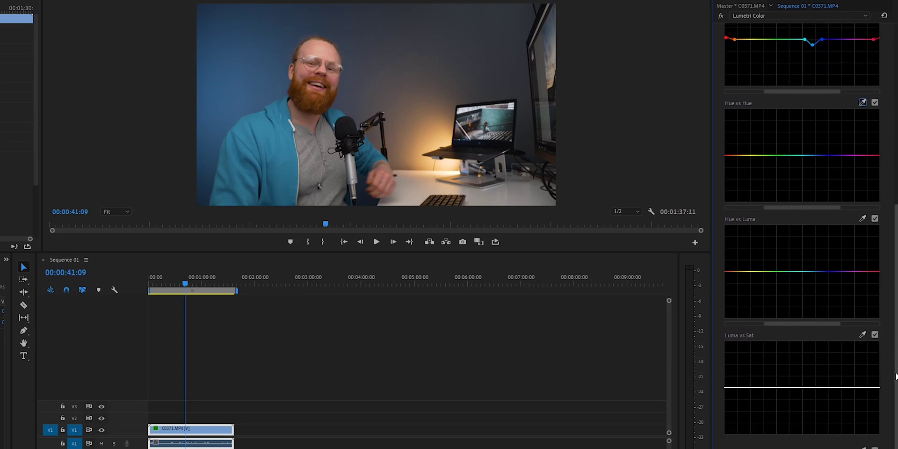
pyautogui.click(732, 351)
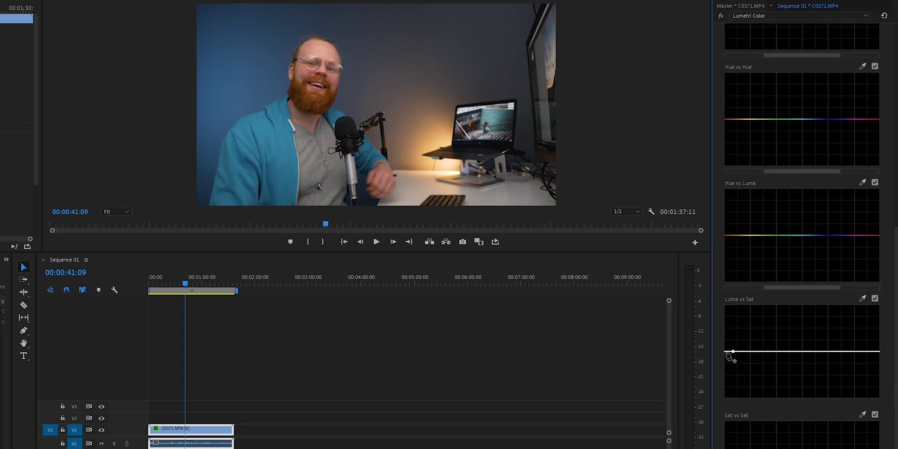
pyautogui.moveTo(724, 352); pyautogui.dragTo(725, 397)
pyautogui.moveTo(878, 355); pyautogui.dragTo(880, 398)
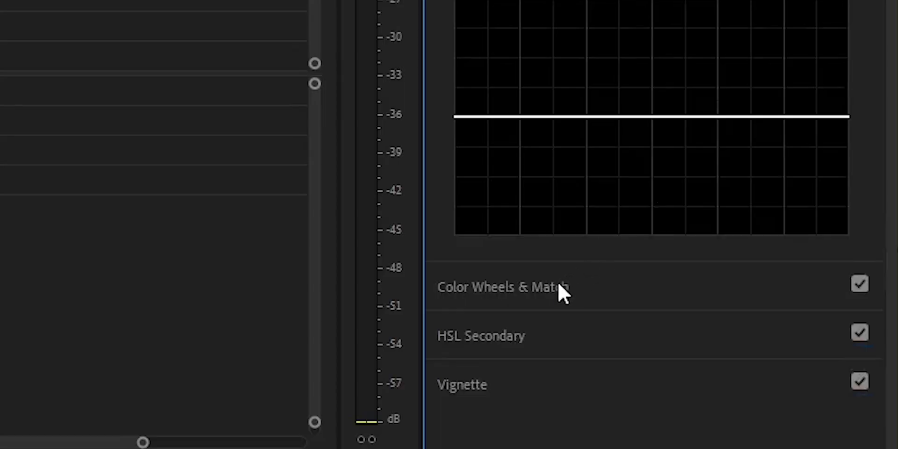
# - Push the midtones wheel toward teal, reset it, then nudge it very slightly
pyautogui.click(563, 290)
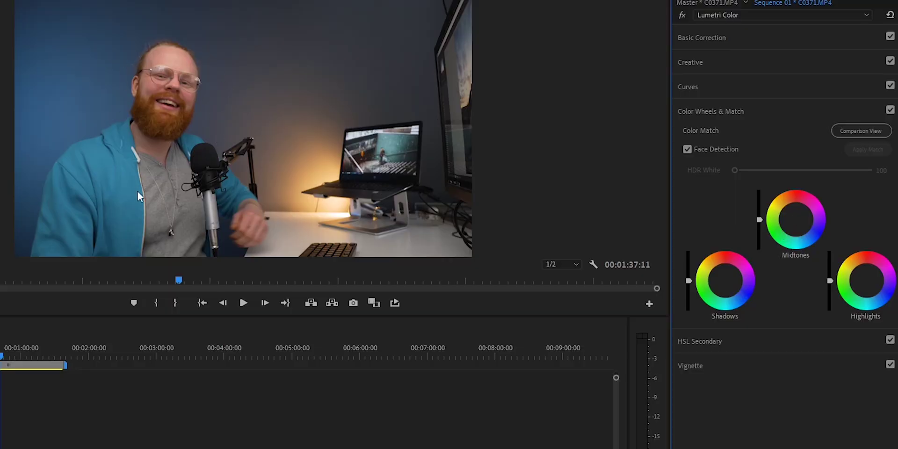
pyautogui.click(795, 219)
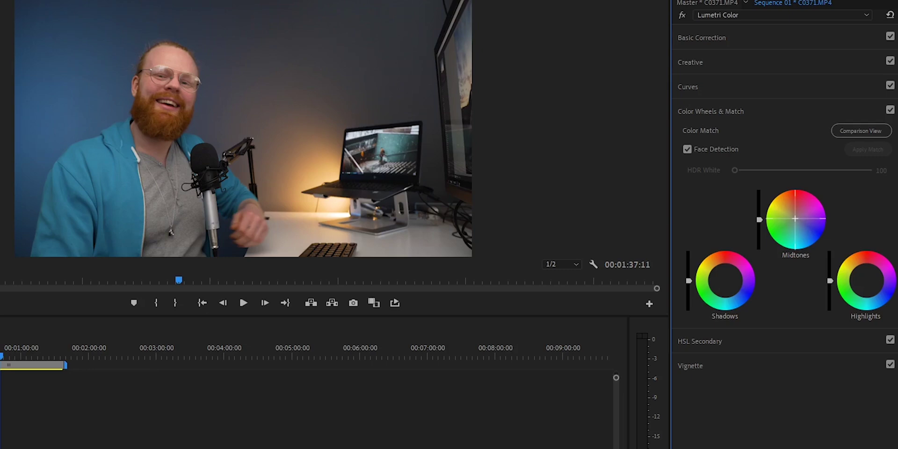
pyautogui.moveTo(795, 219); pyautogui.dragTo(783, 227)
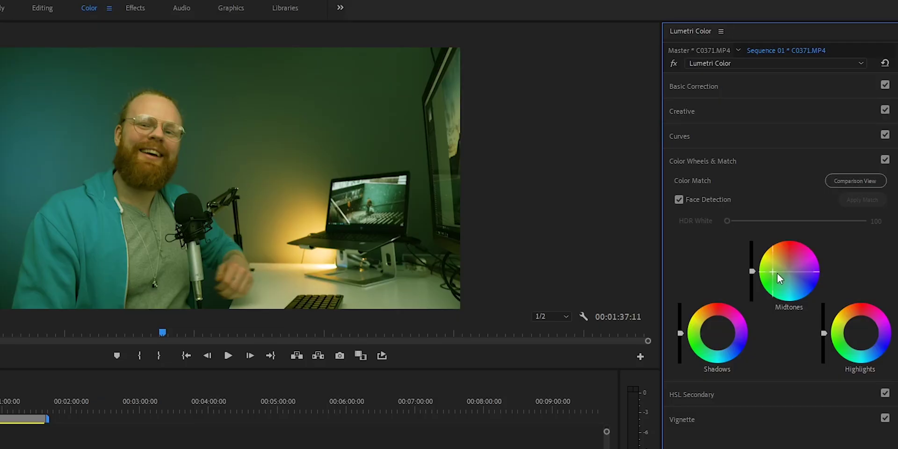
pyautogui.doubleClick(772, 273)
pyautogui.moveTo(789, 267); pyautogui.dragTo(785, 265)
pyautogui.moveTo(787, 266); pyautogui.dragTo(788, 270)
# - Give highlights, shadows and midtones tiny colour nudges, undoing a midtone brightening
pyautogui.moveTo(857, 333); pyautogui.dragTo(861, 335)
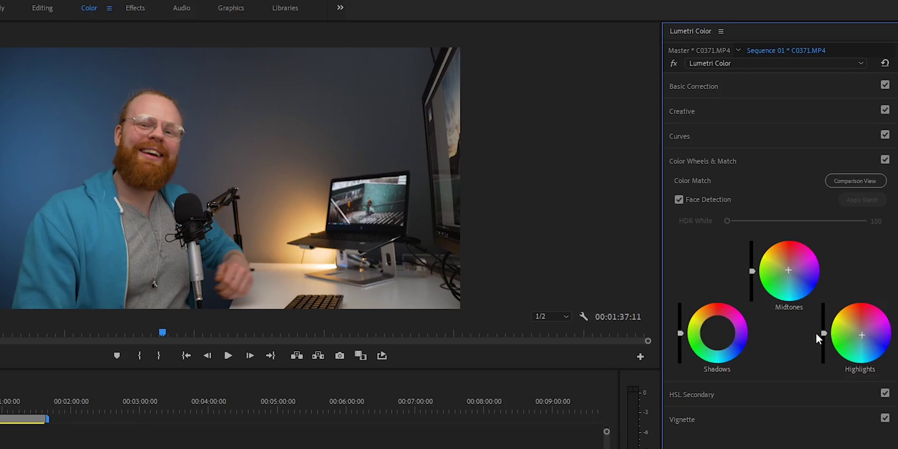
pyautogui.moveTo(717, 333); pyautogui.dragTo(717, 331)
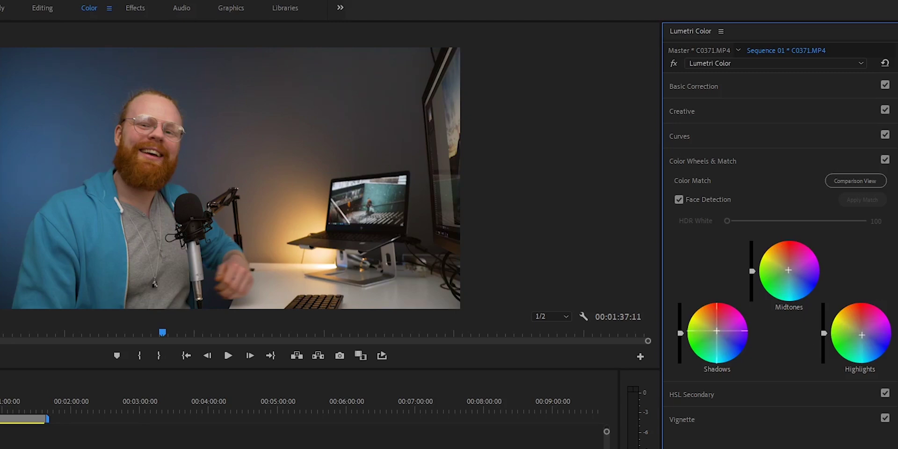
pyautogui.moveTo(716, 330); pyautogui.dragTo(718, 333)
pyautogui.moveTo(718, 334); pyautogui.dragTo(718, 334)
pyautogui.moveTo(788, 270); pyautogui.dragTo(788, 268)
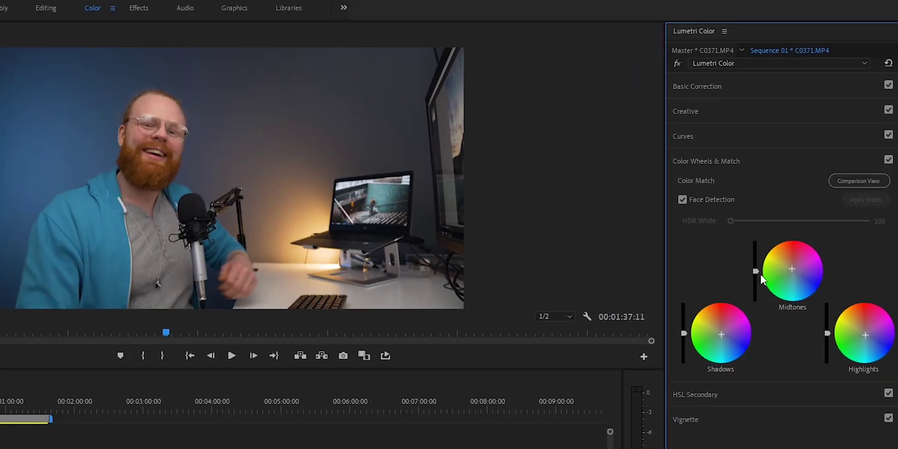
pyautogui.moveTo(755, 271); pyautogui.dragTo(756, 263)
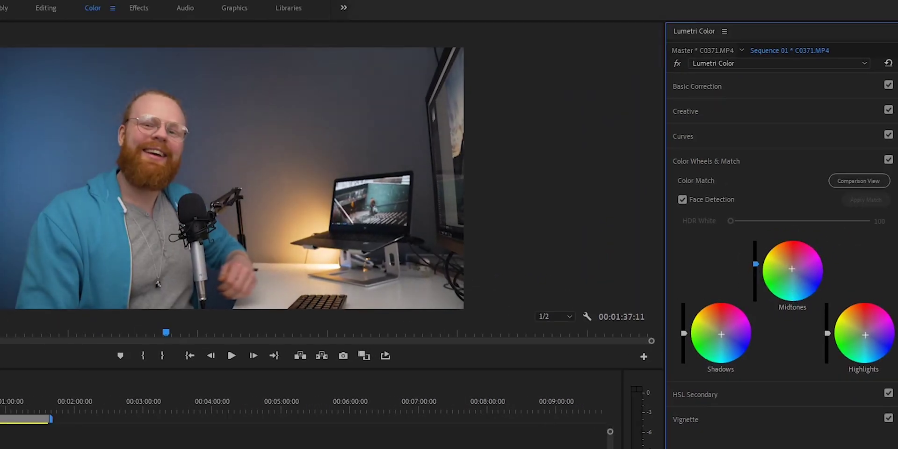
pyautogui.hotkey('ctrl', 'z')
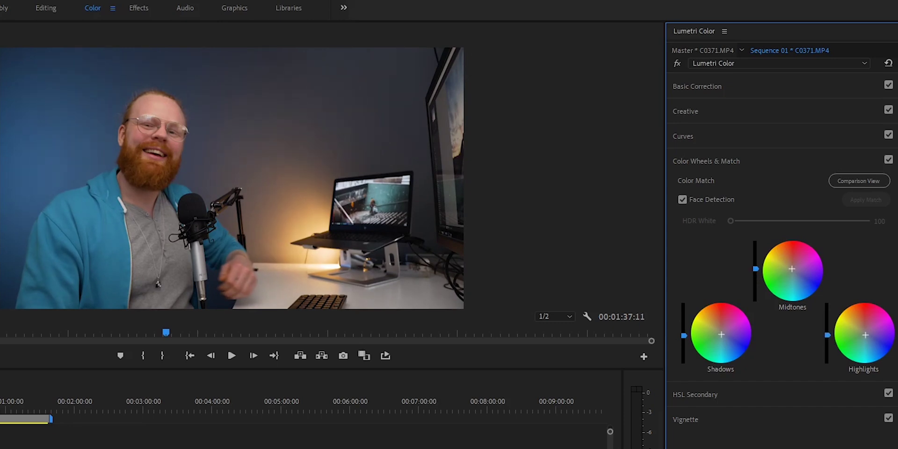
# - Toggle the colour wheels off and on to compare, and briefly open HSL Secondary
pyautogui.click(888, 160)
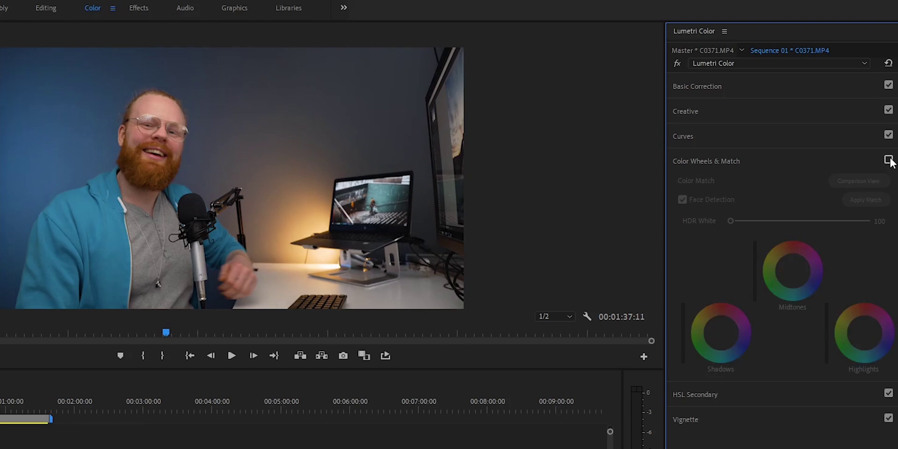
pyautogui.click(888, 160)
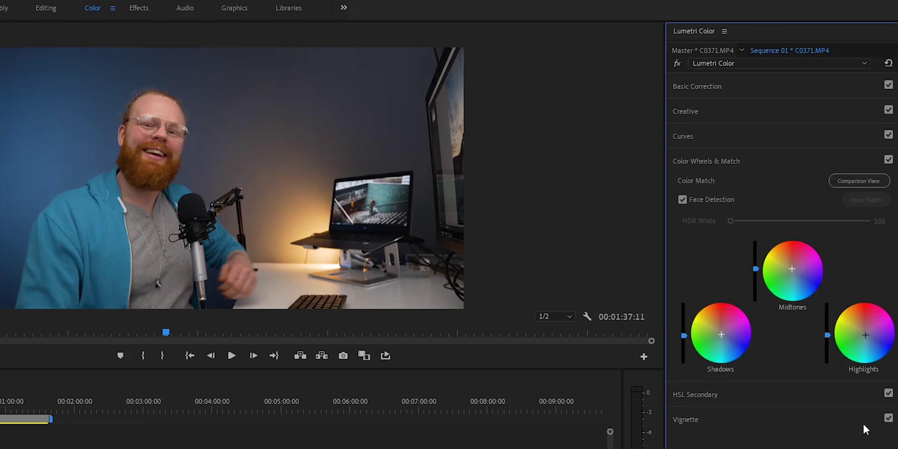
pyautogui.click(727, 394)
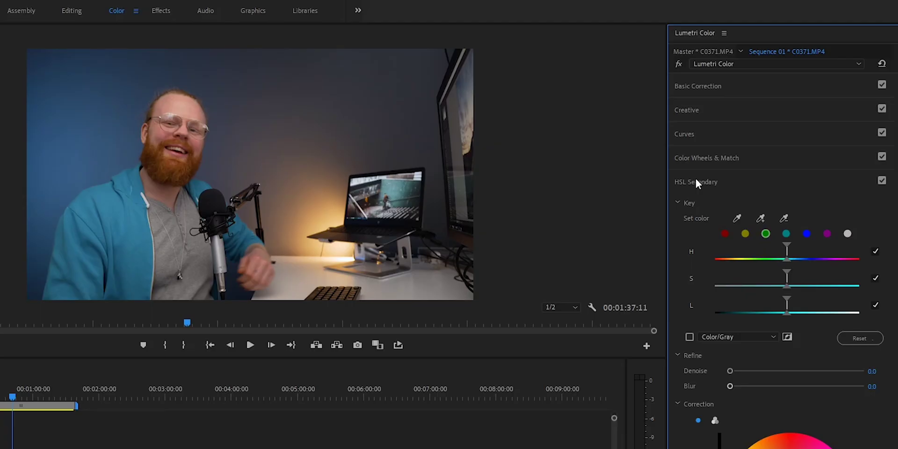
pyautogui.click(695, 180)
# - Try a strong vignette, then reset Vignette Amount and set it to about -0.1
pyautogui.click(698, 207)
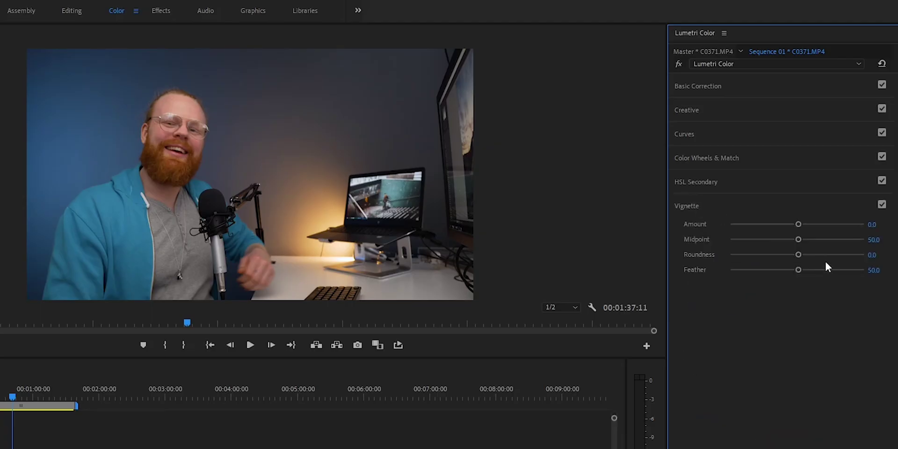
pyautogui.moveTo(797, 226); pyautogui.dragTo(682, 226)
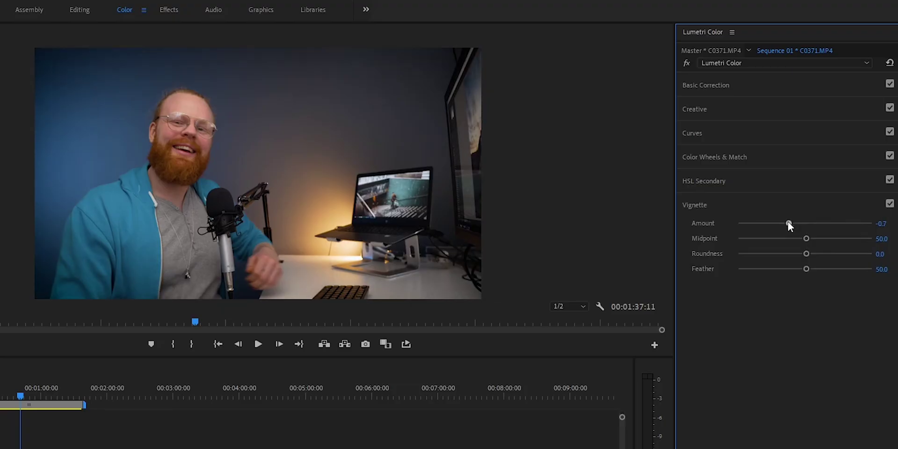
pyautogui.doubleClick(788, 222)
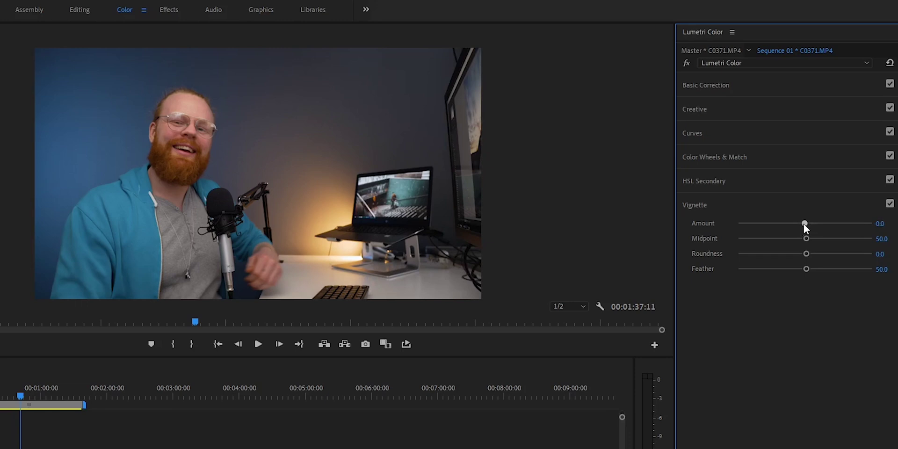
pyautogui.moveTo(804, 224); pyautogui.dragTo(803, 223)
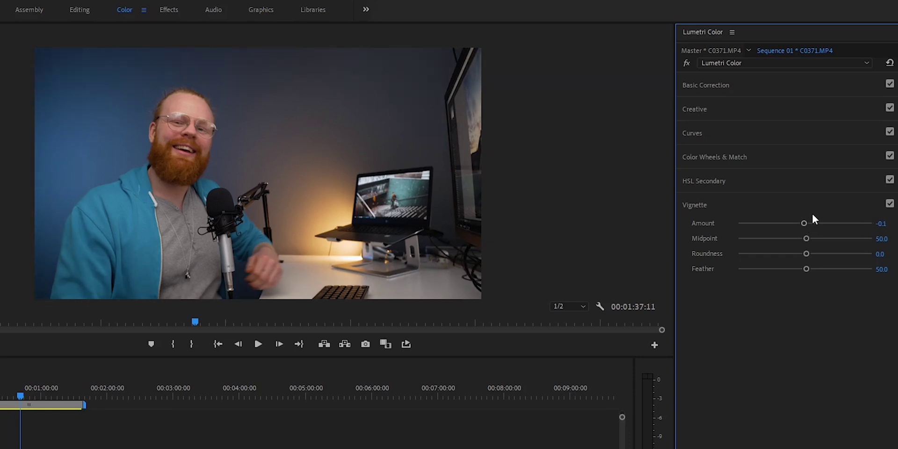
pyautogui.click(723, 88)
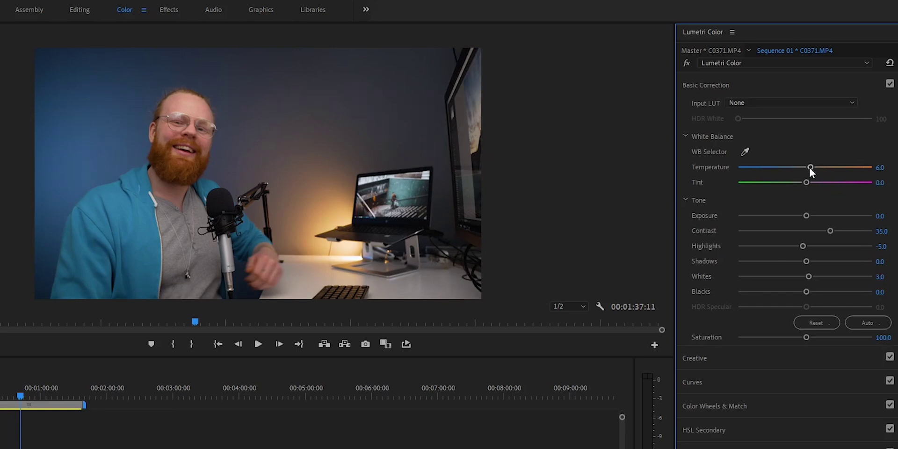
# - Raise Contrast to about 39.1 and set Whites to 5.0
pyautogui.click(831, 232)
pyautogui.click(887, 275)
pyautogui.write('5')
pyautogui.press('Return')
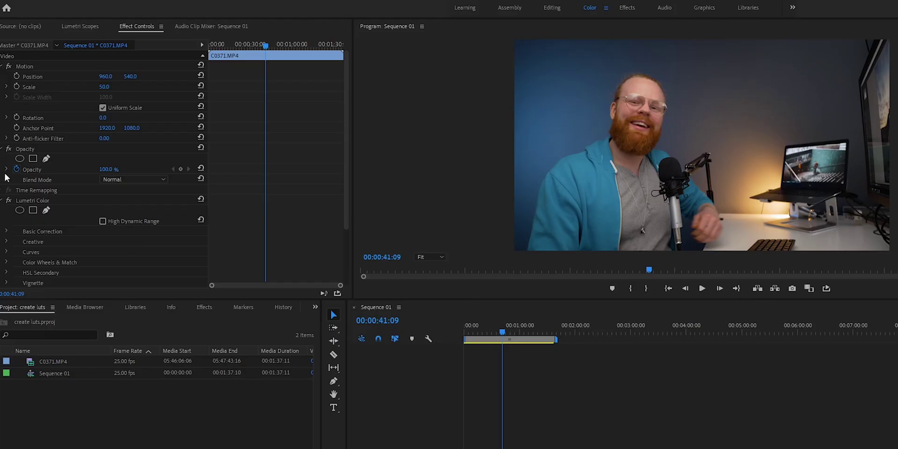
pyautogui.click(9, 201)
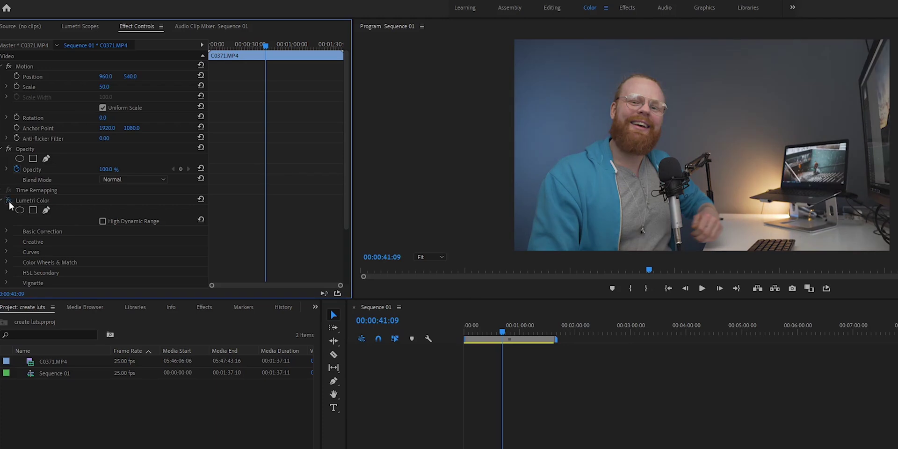
pyautogui.click(10, 202)
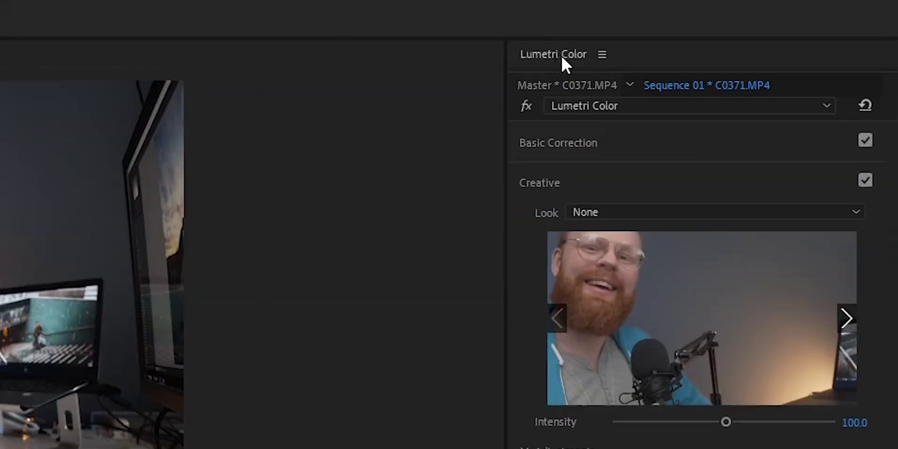
# - Open the Lumetri panel menu, start and cancel Save Preset, then reopen the menu
pyautogui.click(602, 54)
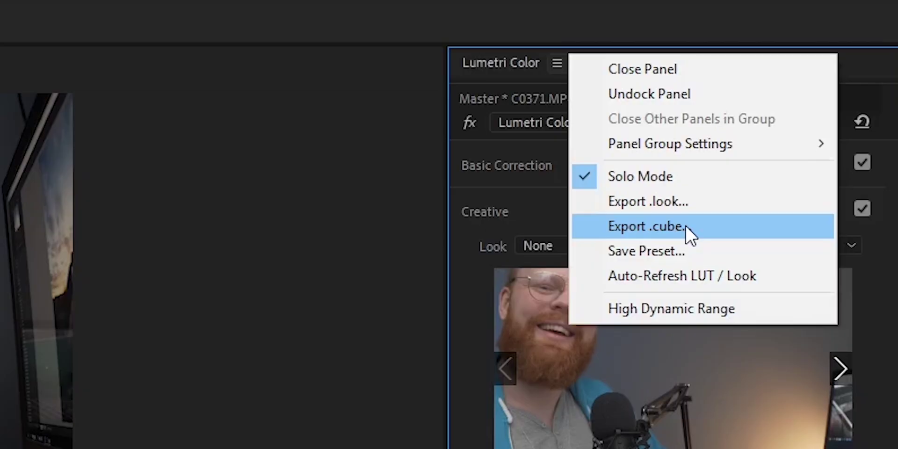
pyautogui.click(691, 251)
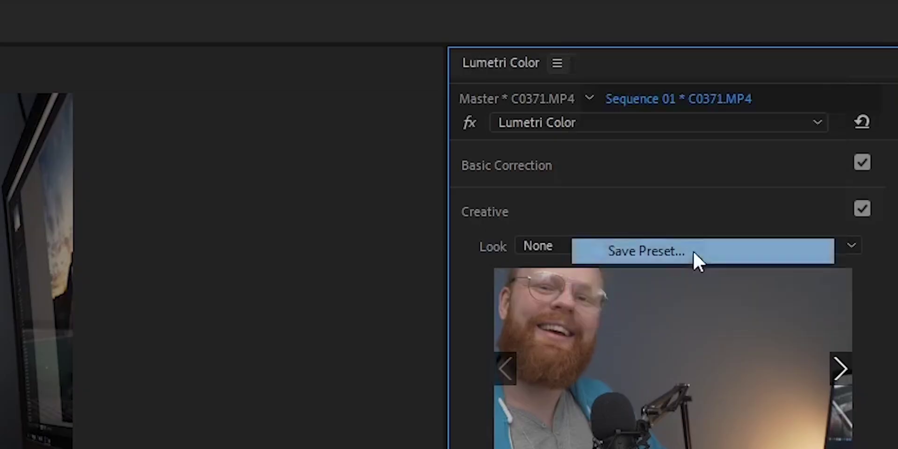
pyautogui.click(414, 219)
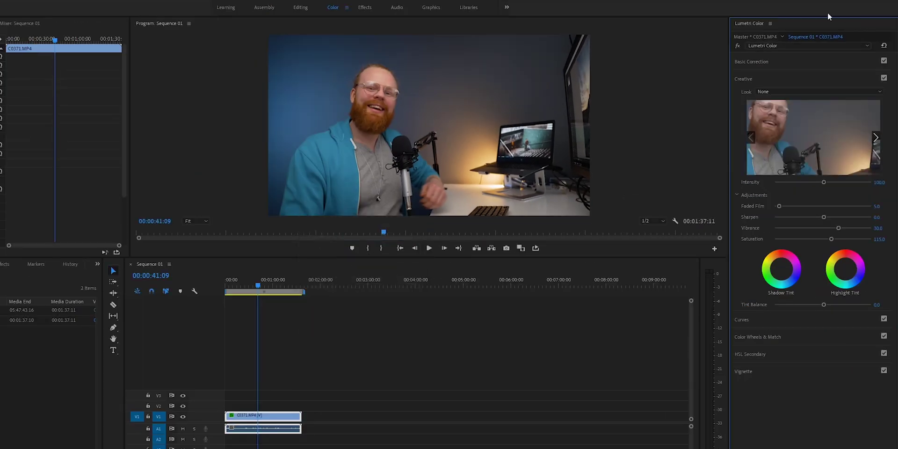
pyautogui.click(769, 24)
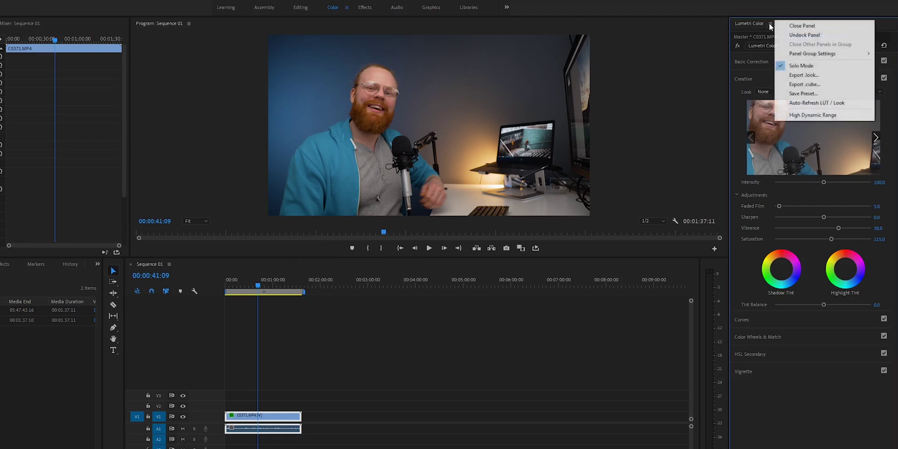
# - Export the grade as a .cube LUT named 'Test lut' on the Desktop
pyautogui.click(815, 86)
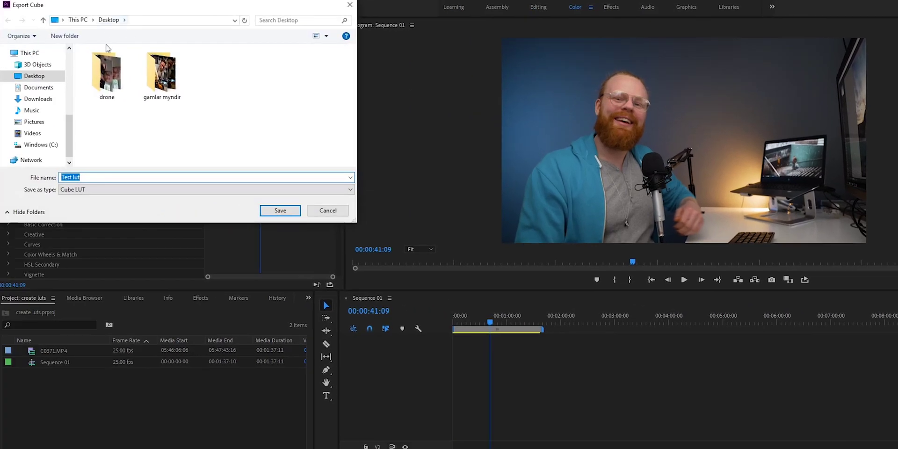
pyautogui.click(92, 175)
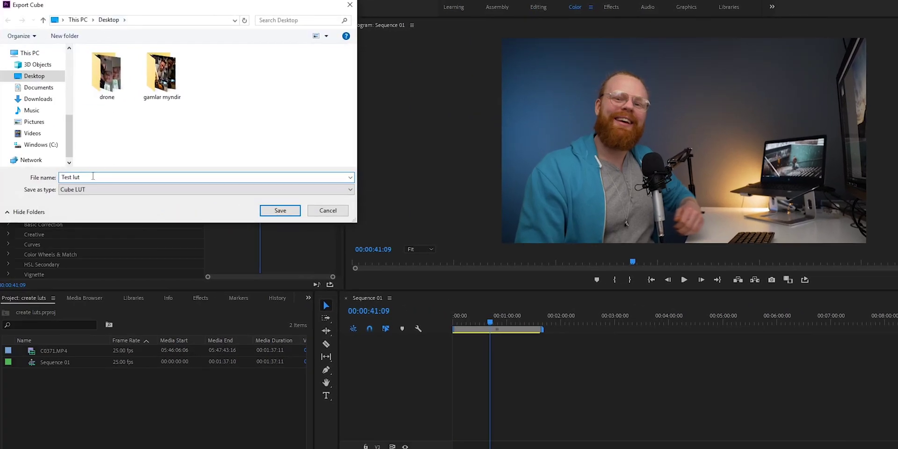
pyautogui.click(296, 210)
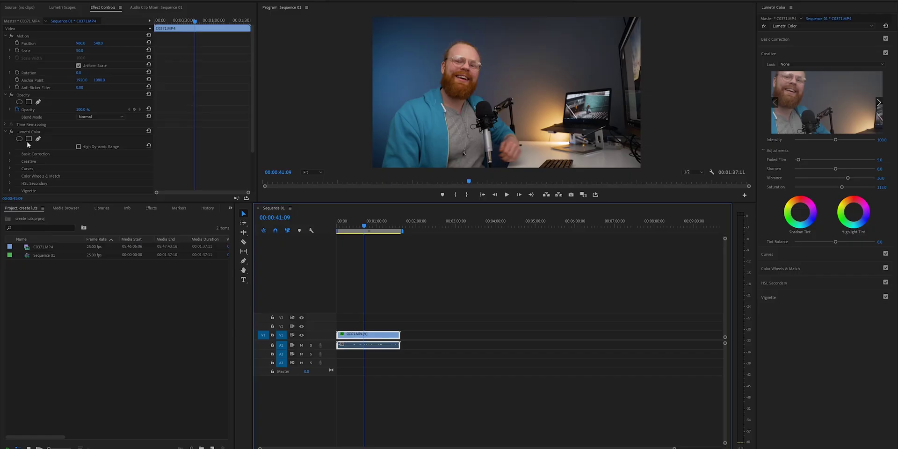
# - Delete the Lumetri Color effect from clip C0371.MP4 and reselect the clip in the timeline
pyautogui.click(29, 132)
pyautogui.press('Delete')
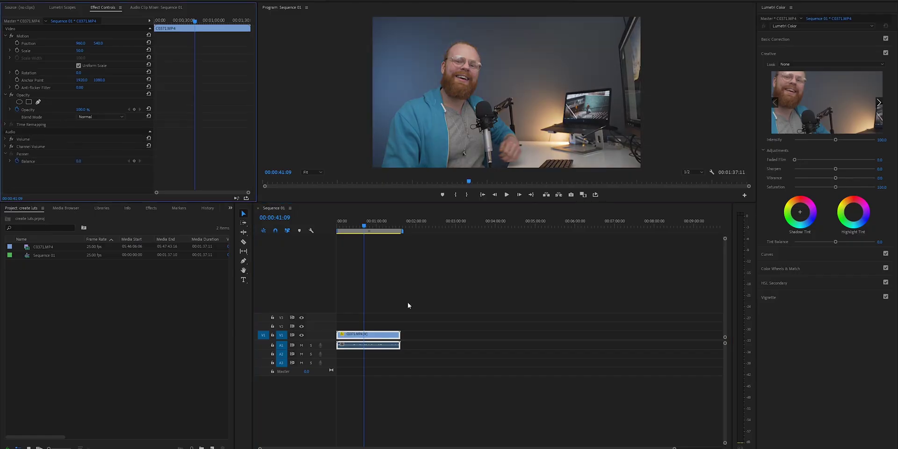
pyautogui.click(380, 335)
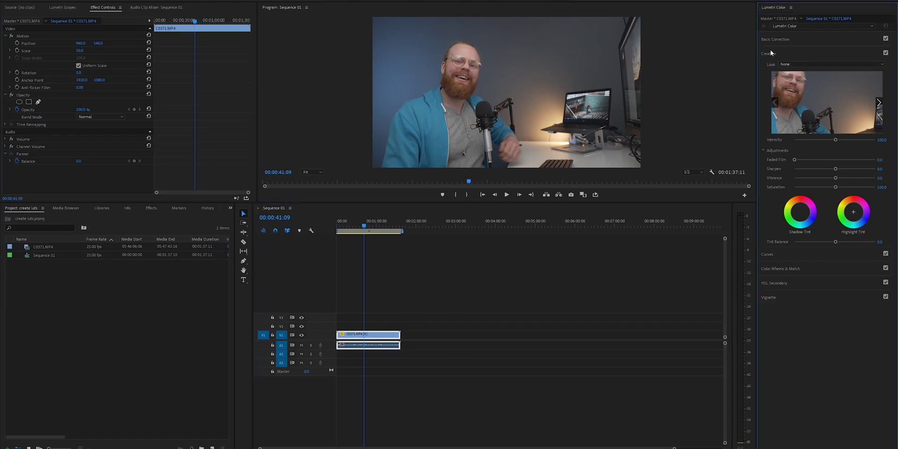
# - Load Test lut.cube as the Creative Look, test intensity around 163, then reset it to 100
pyautogui.click(814, 64)
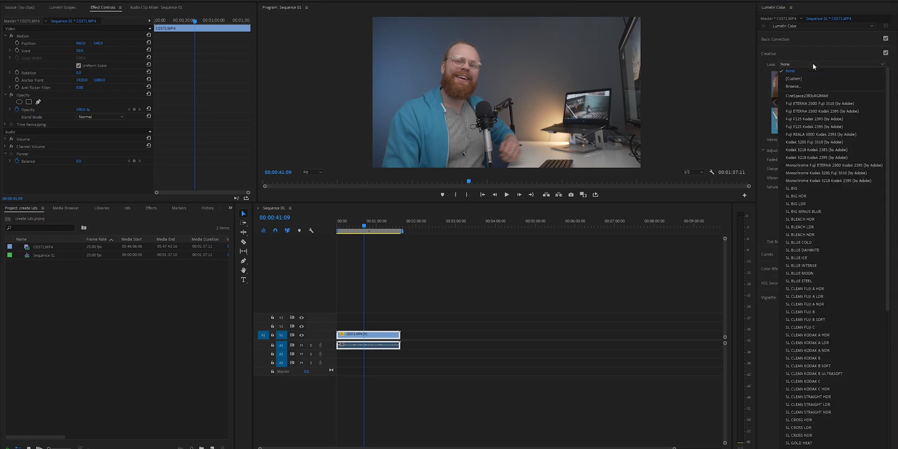
pyautogui.click(795, 87)
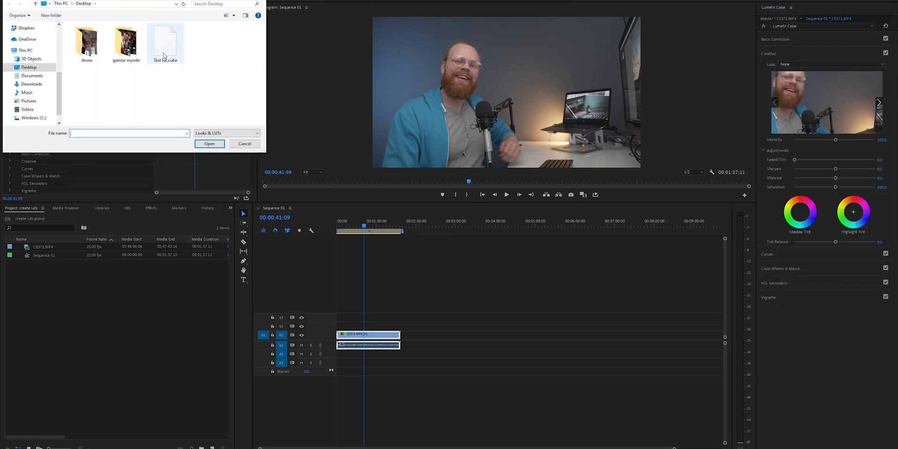
pyautogui.doubleClick(163, 56)
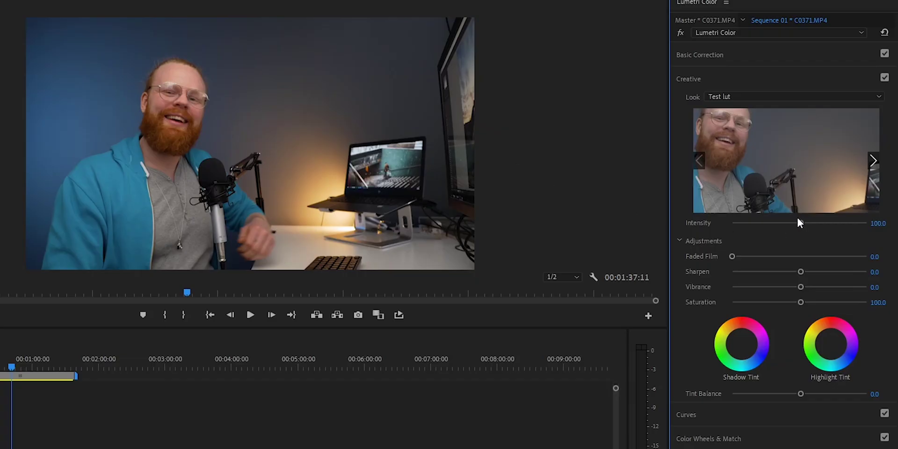
pyautogui.moveTo(800, 224); pyautogui.dragTo(841, 227)
pyautogui.doubleClick(840, 223)
pyautogui.moveTo(809, 288); pyautogui.dragTo(808, 286)
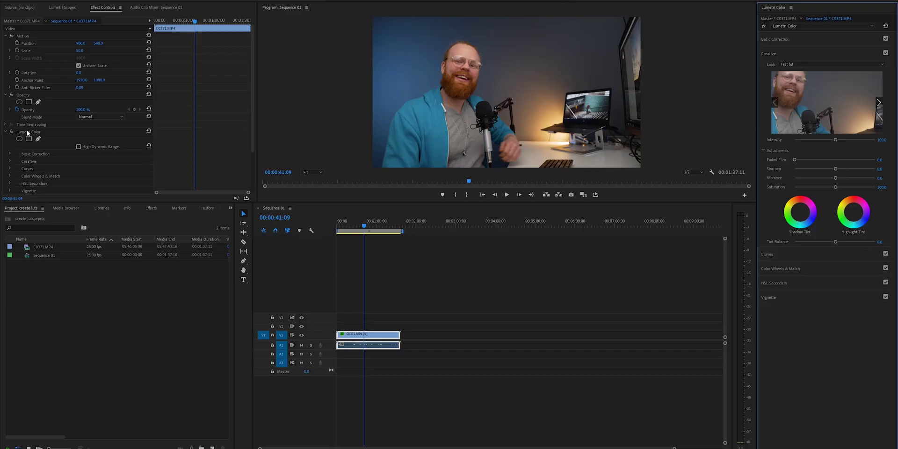
# - Remove the Lumetri Color LUT grade from clip C0371.MP4
pyautogui.click(28, 132)
pyautogui.press('Delete')
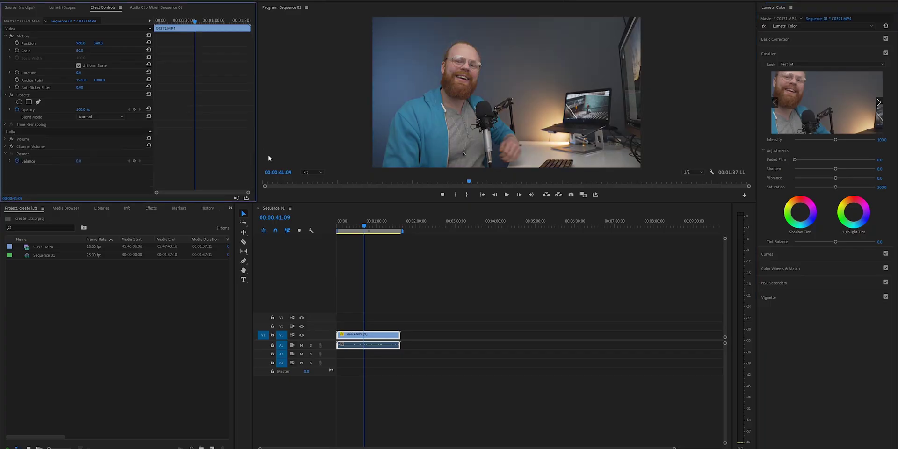
pyautogui.press('c')
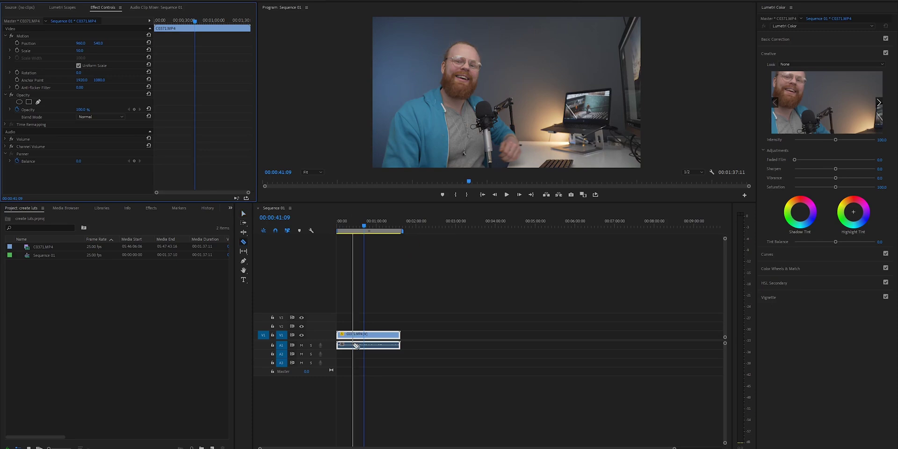
# - Razor clip C0371.MP4 at four points into five segments, then return to the Selection tool
pyautogui.click(352, 344)
pyautogui.click(364, 345)
pyautogui.click(378, 345)
pyautogui.click(390, 345)
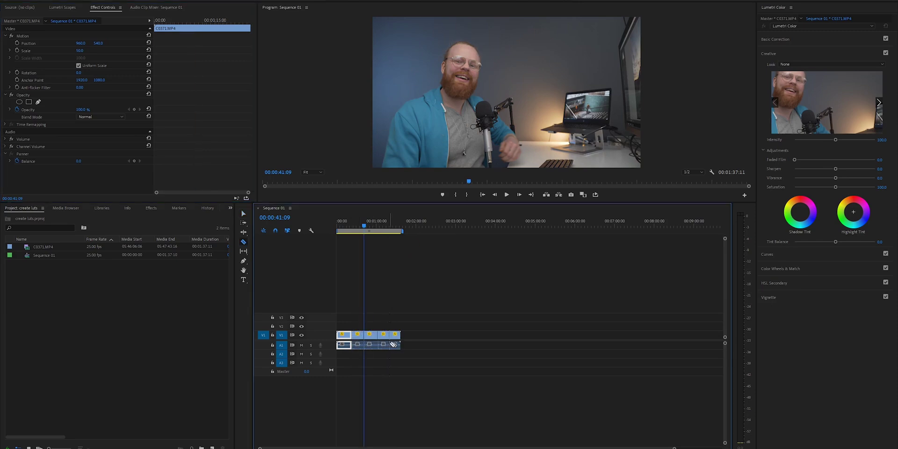
pyautogui.click(346, 225)
pyautogui.press('v')
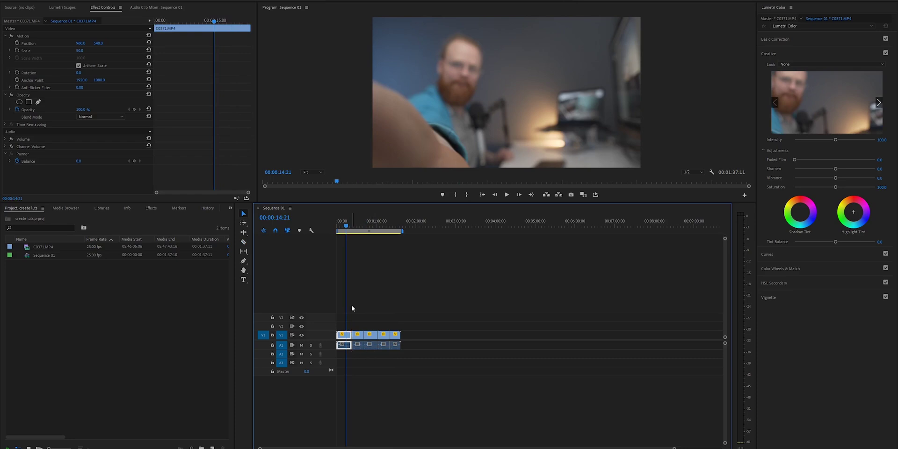
pyautogui.moveTo(346, 226); pyautogui.dragTo(339, 226)
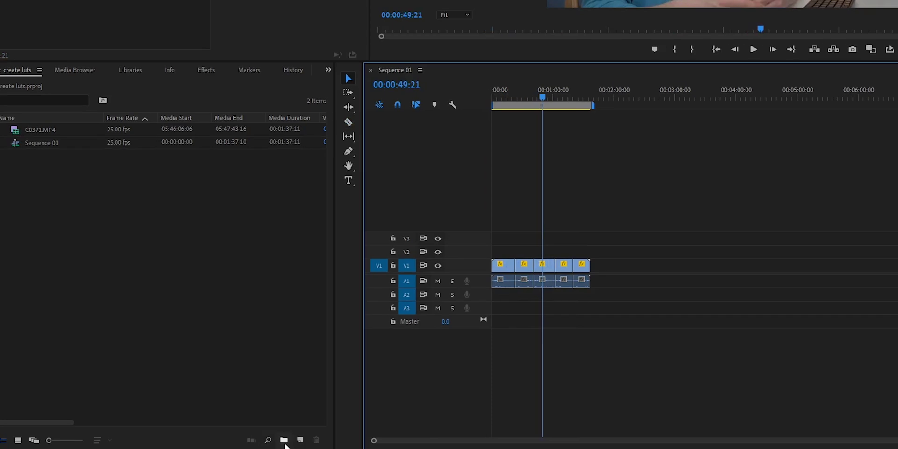
pyautogui.click(299, 440)
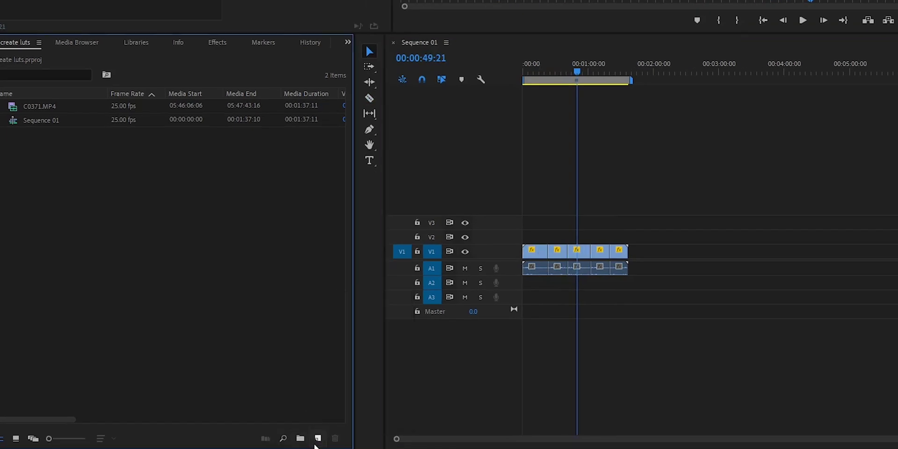
# - Create a 1920×1080 Adjustment Layer and place it on V2 spanning the five clips
pyautogui.click(318, 440)
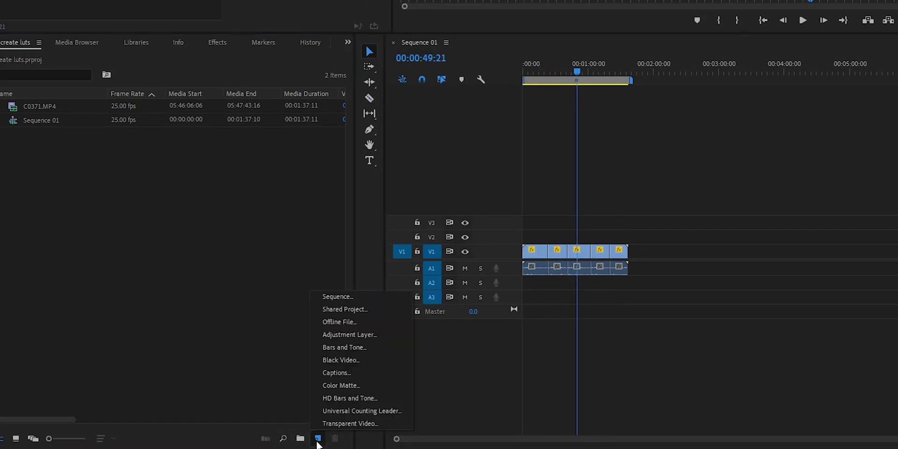
pyautogui.click(363, 335)
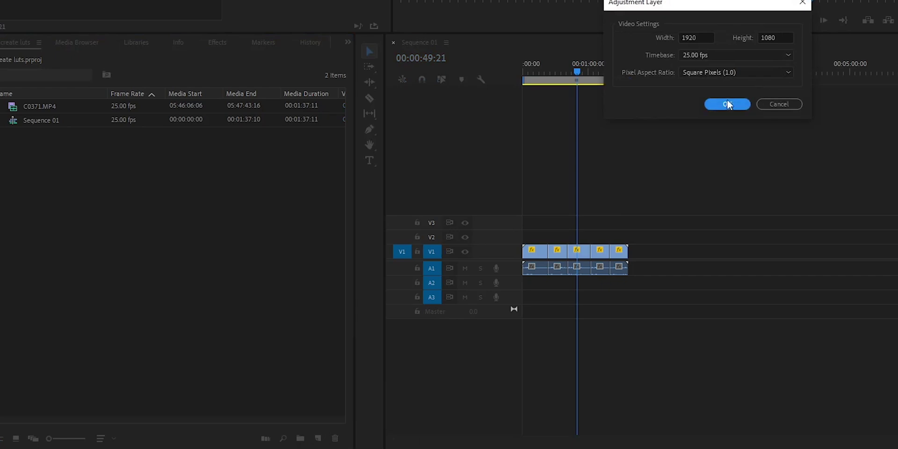
pyautogui.click(727, 104)
pyautogui.moveTo(41, 107); pyautogui.dragTo(628, 236)
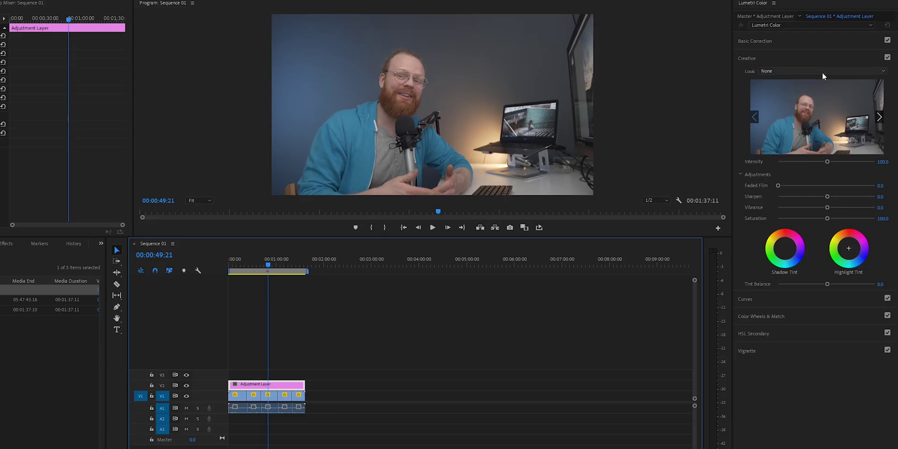
# - Apply Test lut.cube as the adjustment layer's Lumetri Creative Look
pyautogui.click(829, 73)
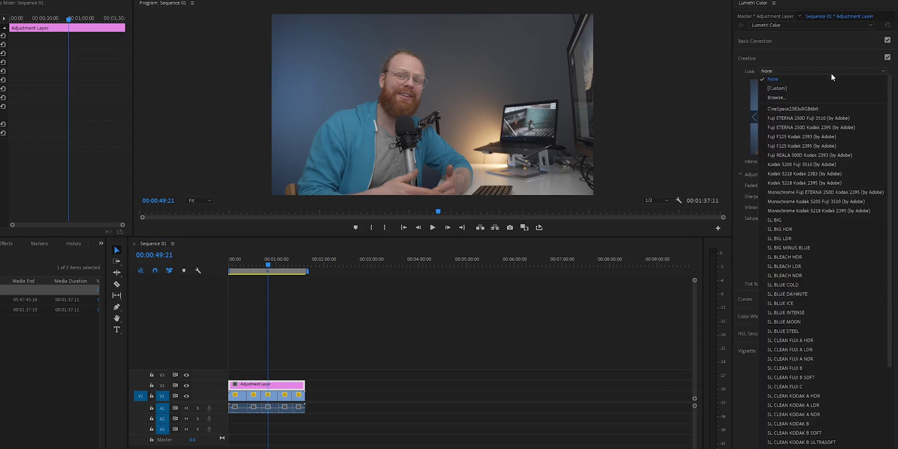
pyautogui.click(803, 99)
pyautogui.doubleClick(22, 53)
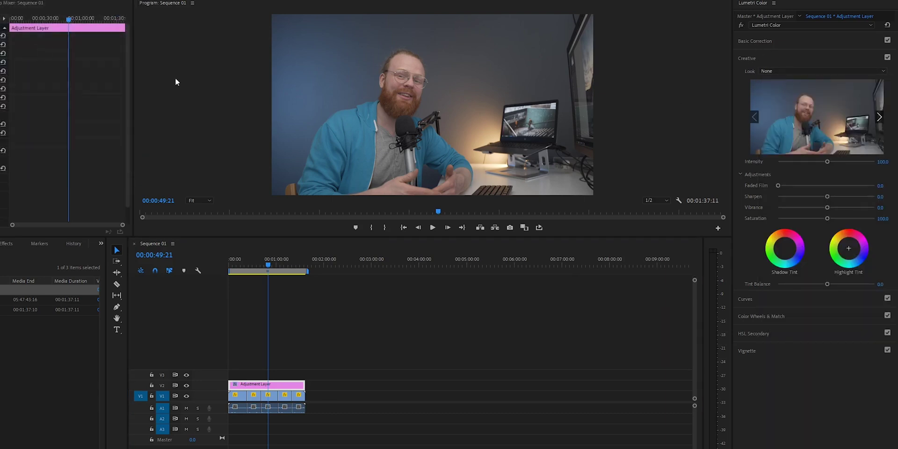